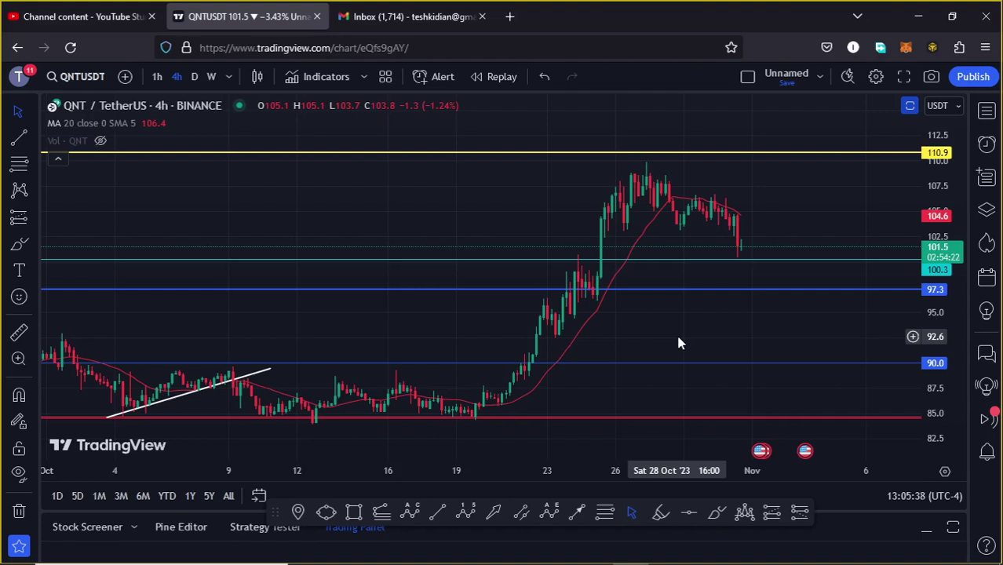
Circle the latest price drop with the freehand brush, then delete the circle.
scroll(657, 345, "up", 2)
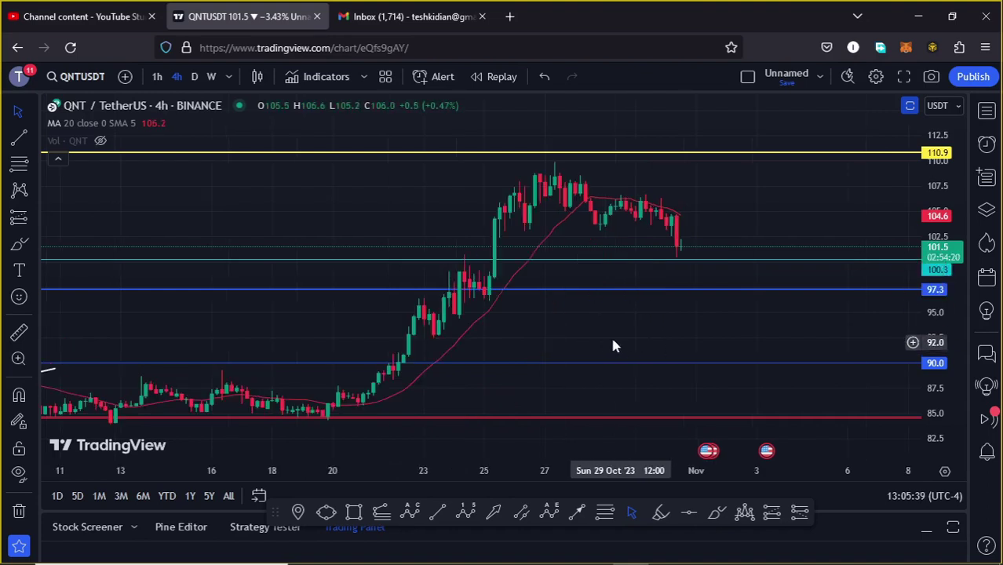
left_click_drag(643, 342, 701, 342)
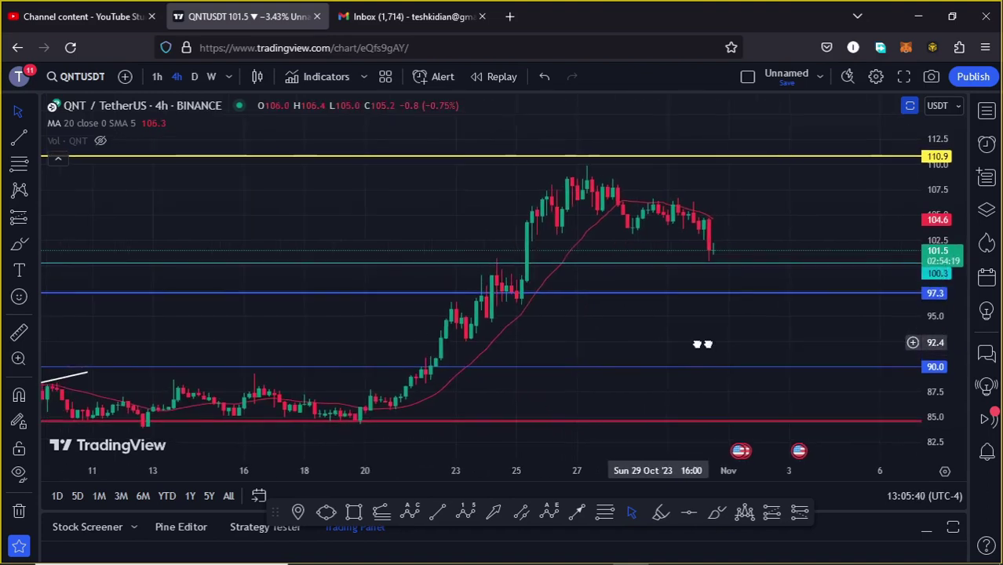
left_click(719, 512)
mouse_move(708, 203)
left_mouse_down()
mouse_move(686, 215)
mouse_move(702, 241)
mouse_move(737, 206)
mouse_move(711, 197)
mouse_move(698, 208)
mouse_move(711, 168)
left_mouse_up()
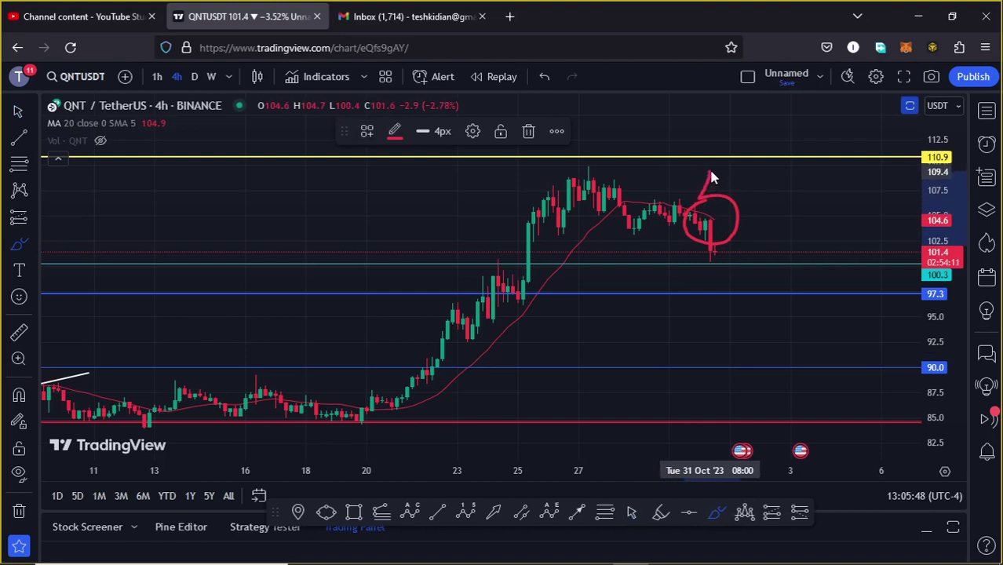
left_click(528, 134)
Sketch a freehand wave path over October and circle the 110.9 peak, deleting both.
scroll(456, 392, "down", 4)
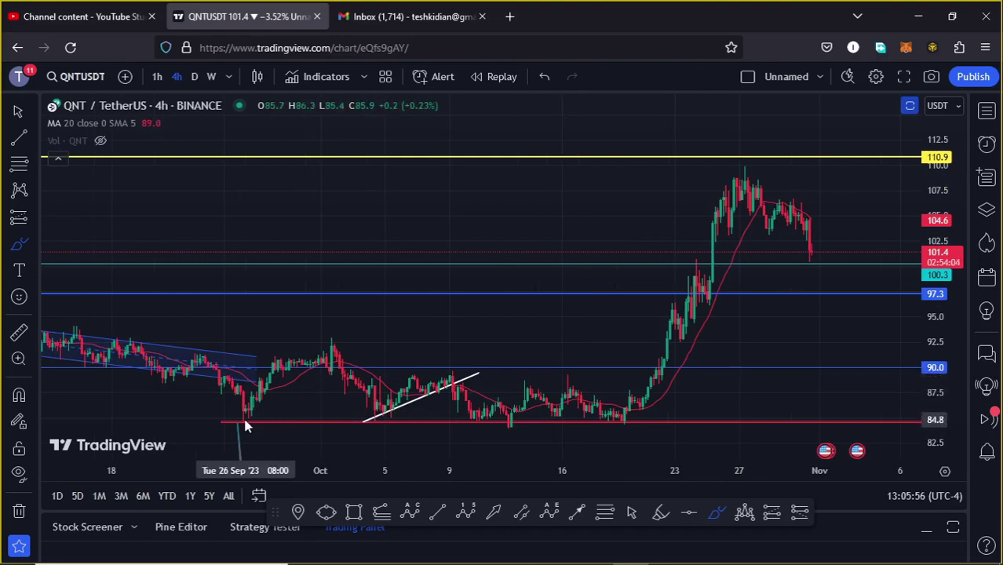
mouse_move(253, 412)
left_mouse_down()
mouse_move(304, 348)
mouse_move(394, 407)
mouse_move(428, 345)
mouse_move(506, 423)
mouse_move(617, 416)
mouse_move(683, 267)
mouse_move(701, 292)
mouse_move(707, 284)
mouse_move(718, 221)
left_mouse_up()
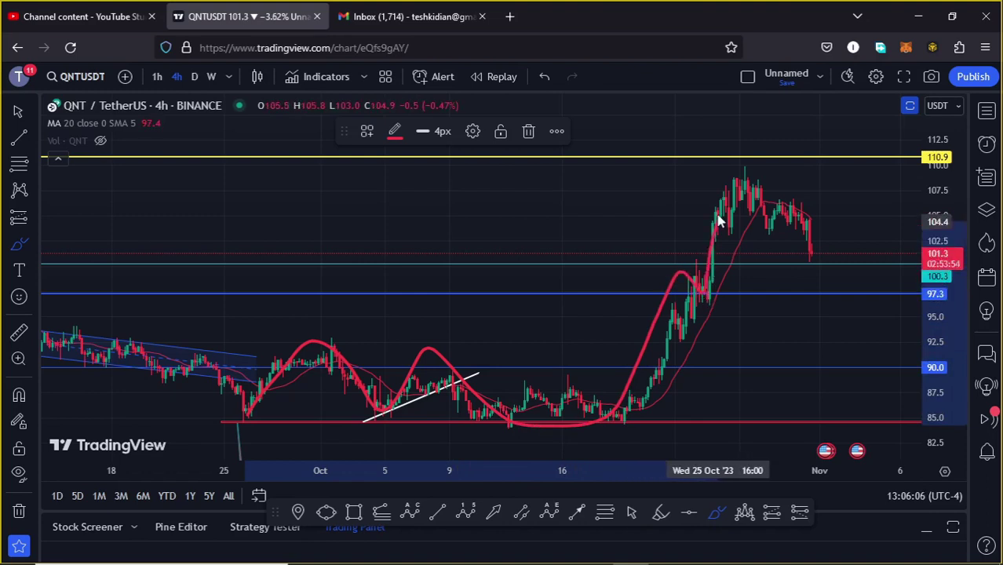
left_click(529, 131)
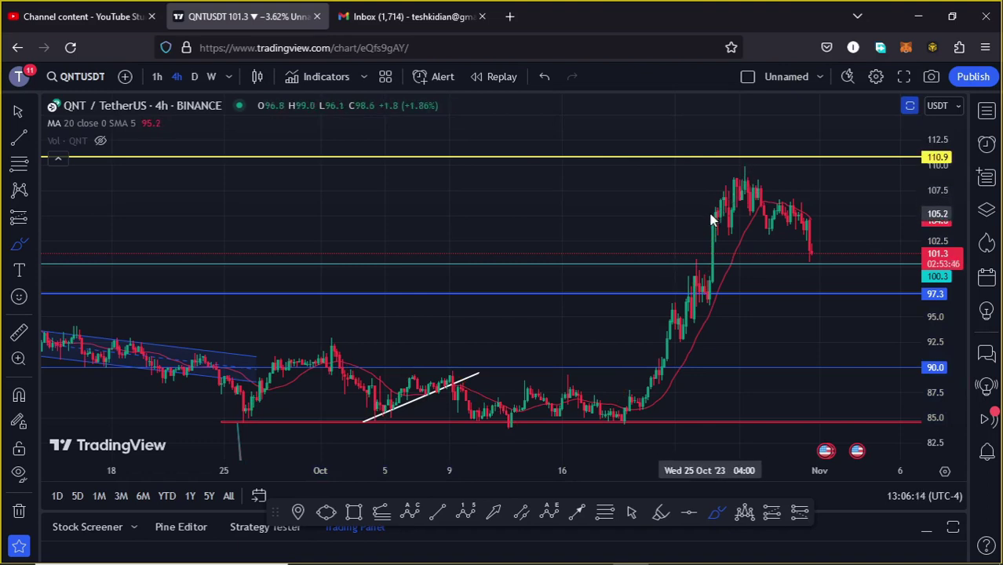
scroll(702, 213, "up", 1)
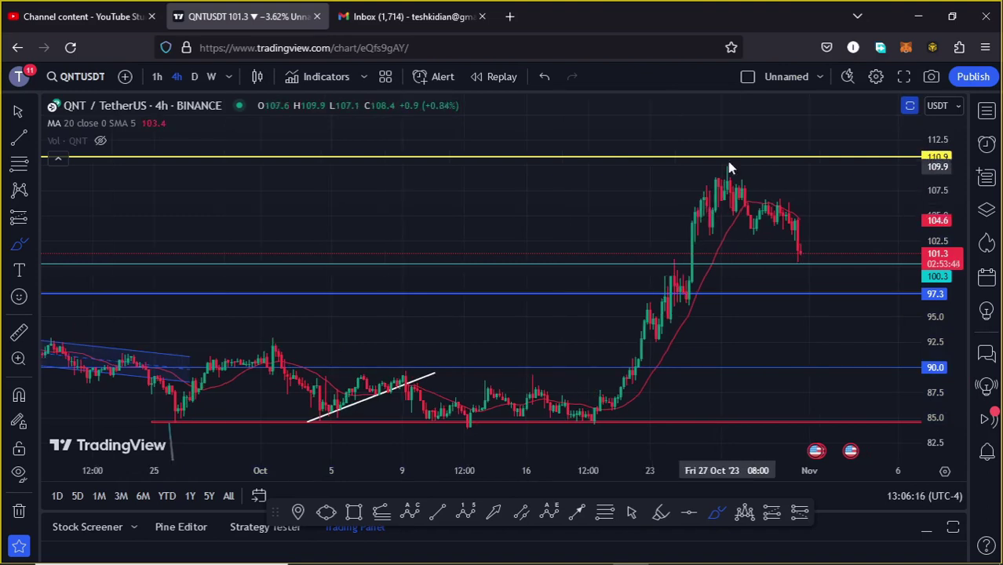
mouse_move(741, 145)
left_mouse_down()
mouse_move(707, 157)
mouse_move(738, 194)
mouse_move(754, 157)
mouse_move(735, 143)
mouse_move(727, 151)
mouse_move(790, 251)
left_mouse_up()
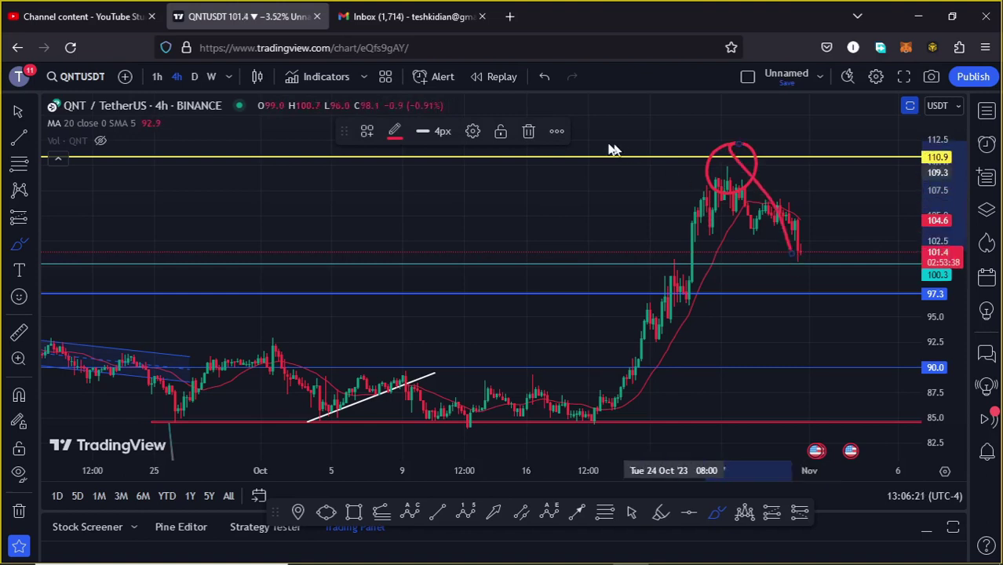
left_click(529, 132)
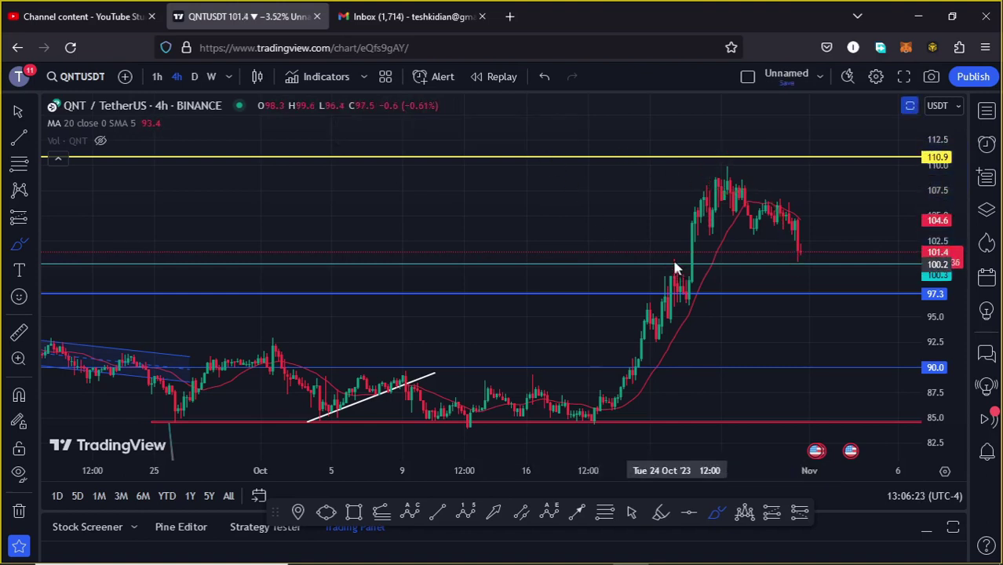
Circle the last candle and sketch a rebound path upward, deleting each afterward.
scroll(674, 265, "up", 5)
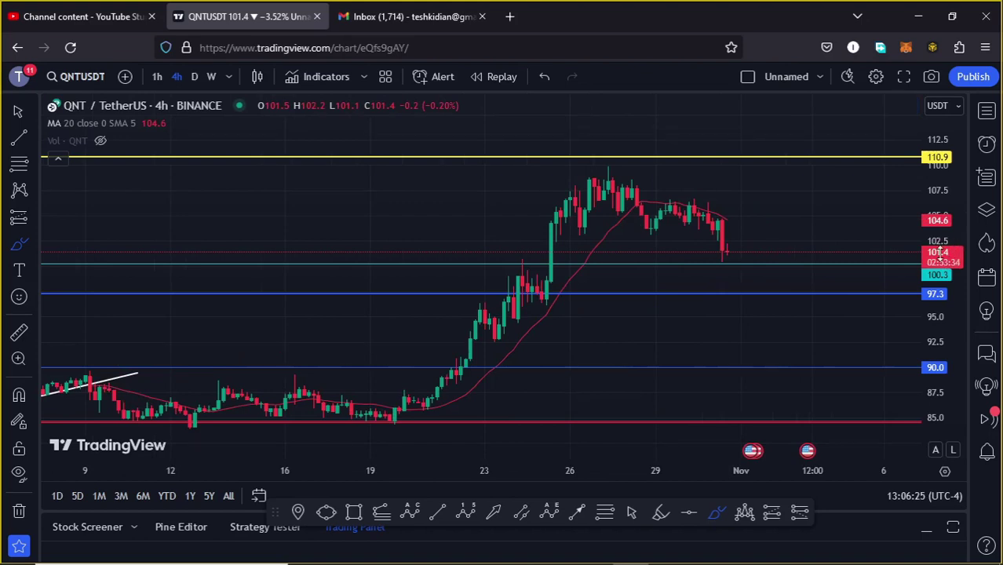
scroll(940, 253, "up", 5)
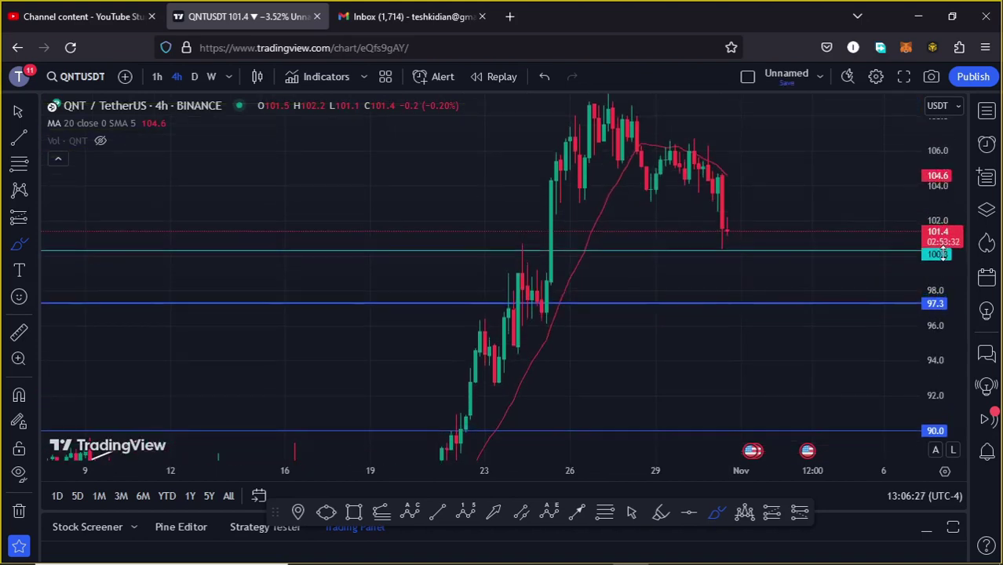
scroll(942, 253, "up", 3)
scroll(724, 236, "up", 2)
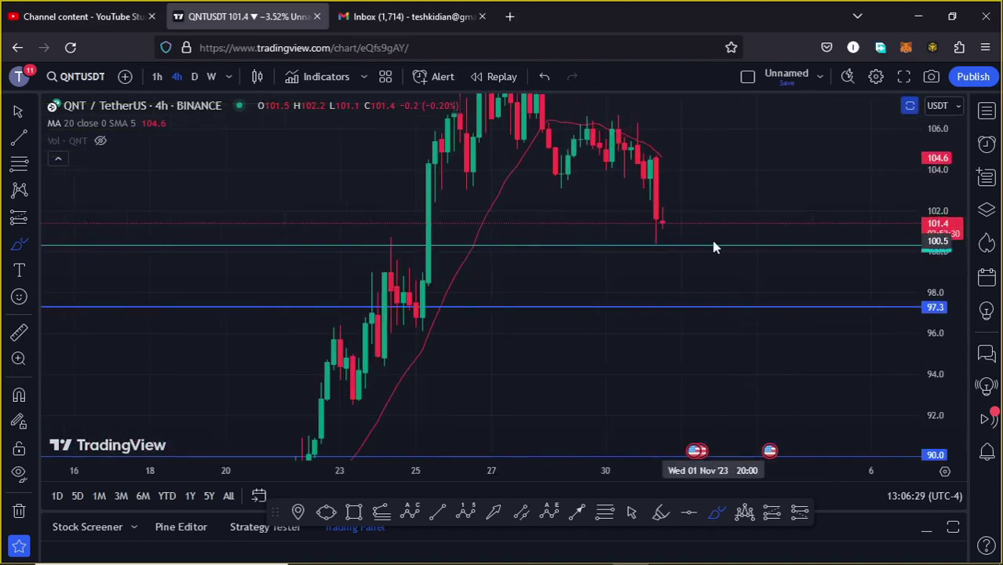
mouse_move(662, 220)
left_mouse_down()
mouse_move(655, 248)
mouse_move(664, 206)
left_mouse_up()
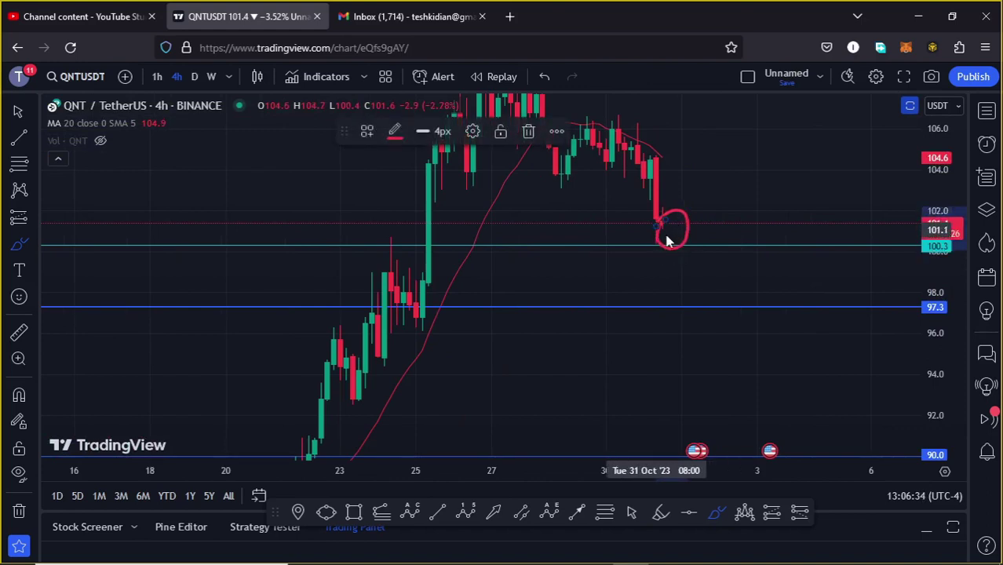
left_click(528, 131)
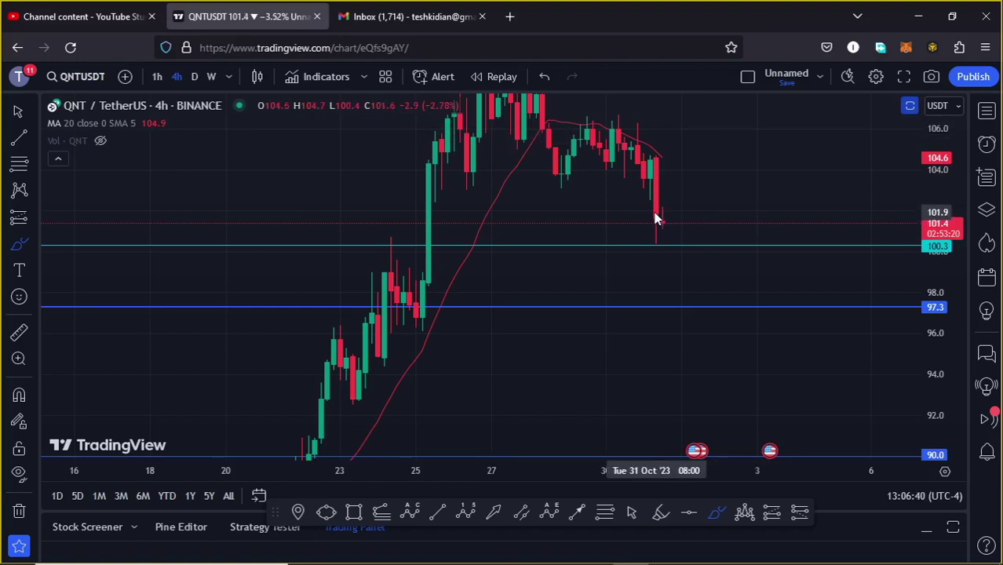
mouse_move(655, 209)
left_mouse_down()
mouse_move(673, 245)
mouse_move(742, 125)
left_mouse_up()
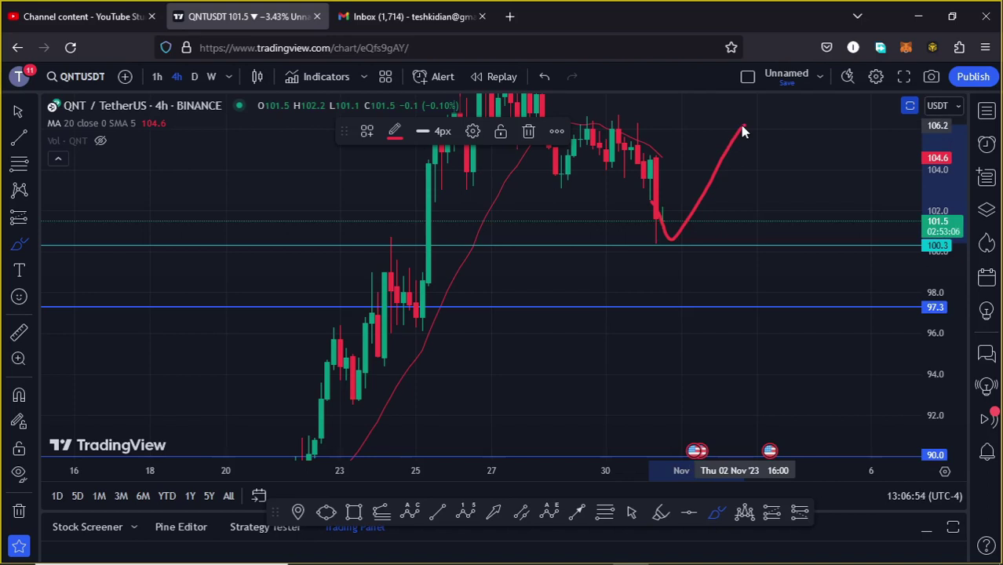
left_click(529, 131)
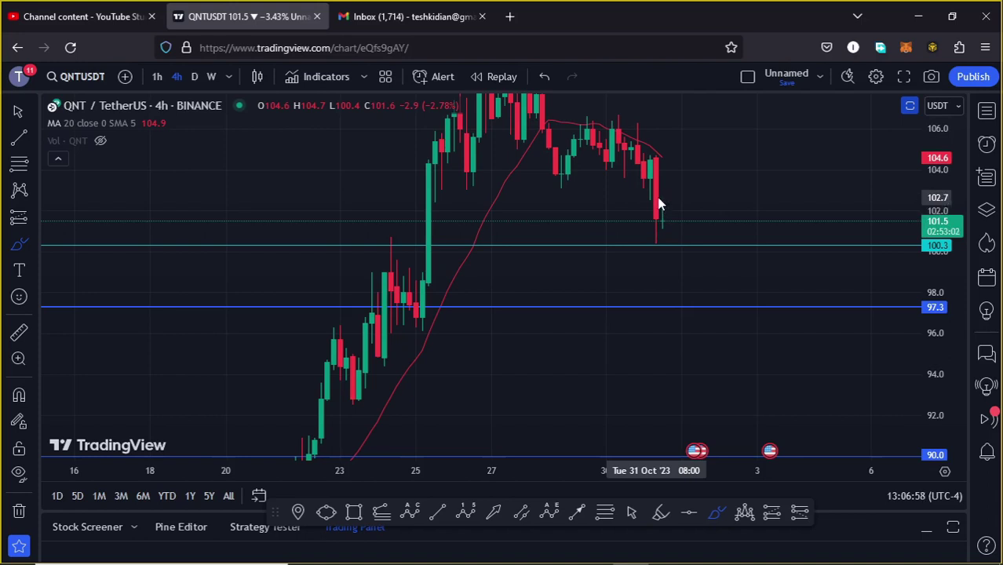
Draw a freehand projected decline from the last candle past 100.3 and 97.3 to 90.0.
mouse_move(659, 208)
left_mouse_down()
mouse_move(676, 262)
mouse_move(690, 253)
left_mouse_up()
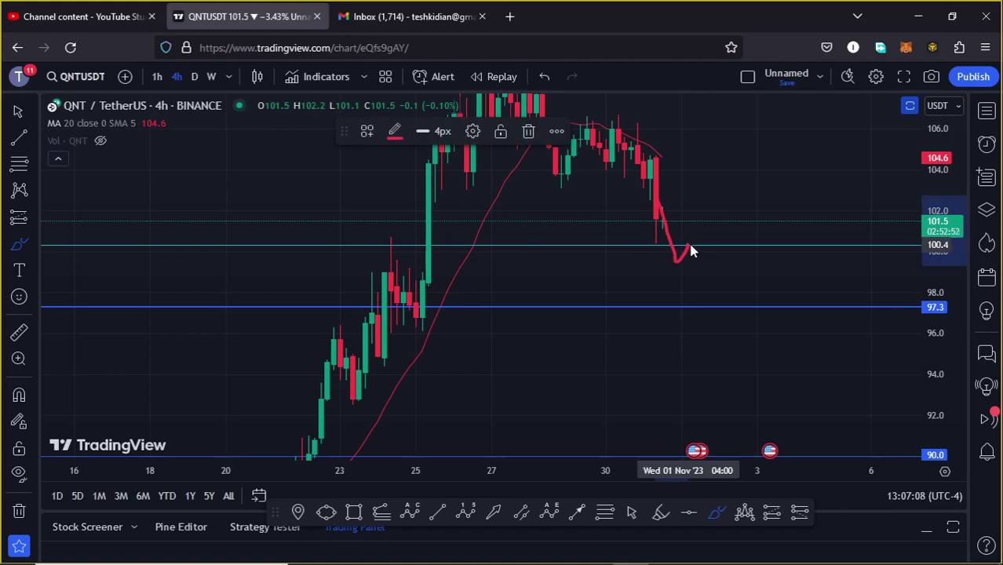
left_click_drag(691, 249, 722, 313)
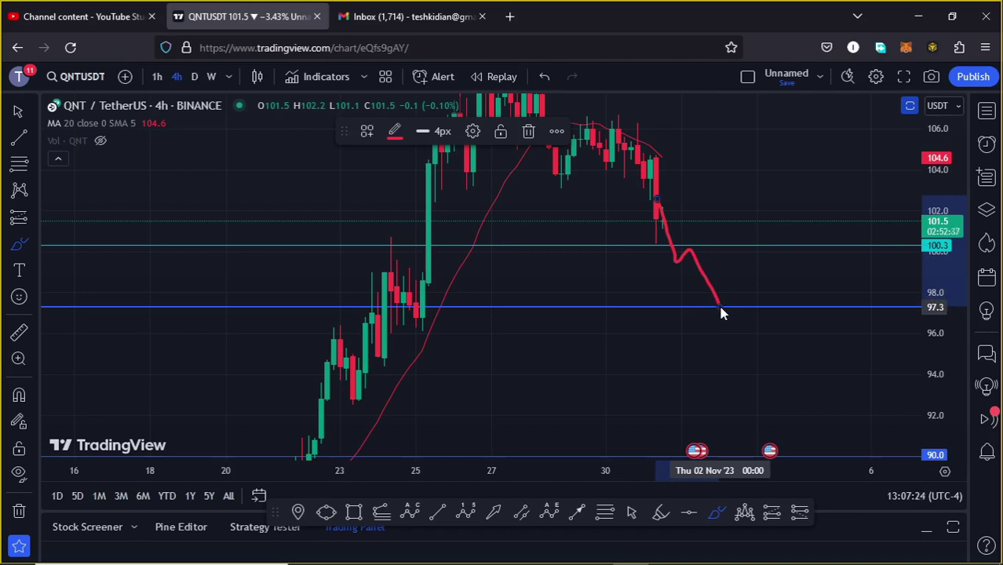
mouse_move(733, 289)
left_mouse_down()
mouse_move(707, 300)
mouse_move(702, 329)
mouse_move(737, 307)
mouse_move(731, 300)
mouse_move(802, 463)
left_mouse_up()
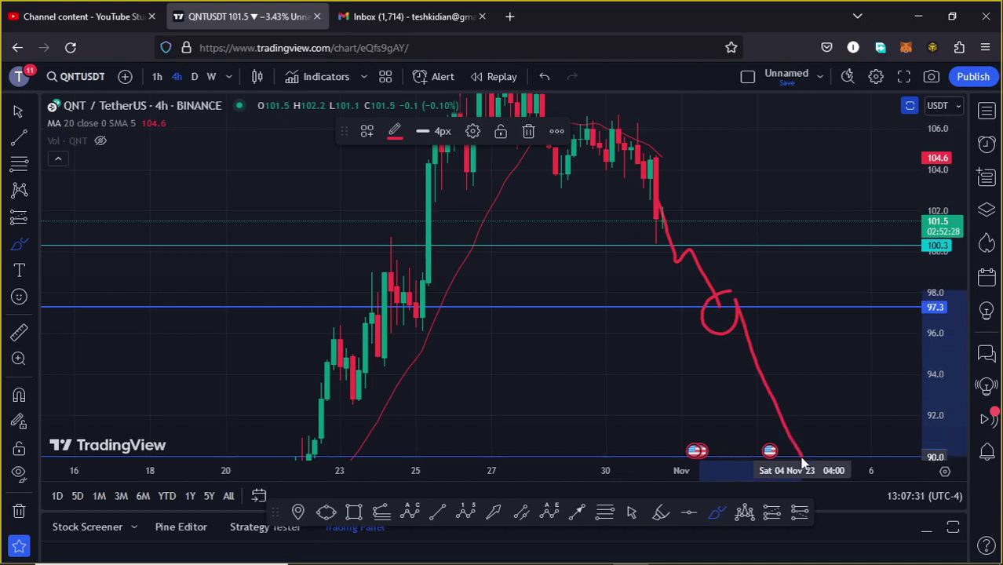
scroll(937, 285, "down", 4)
scroll(936, 284, "down", 3)
scroll(725, 333, "down", 5)
scroll(742, 343, "down", 5)
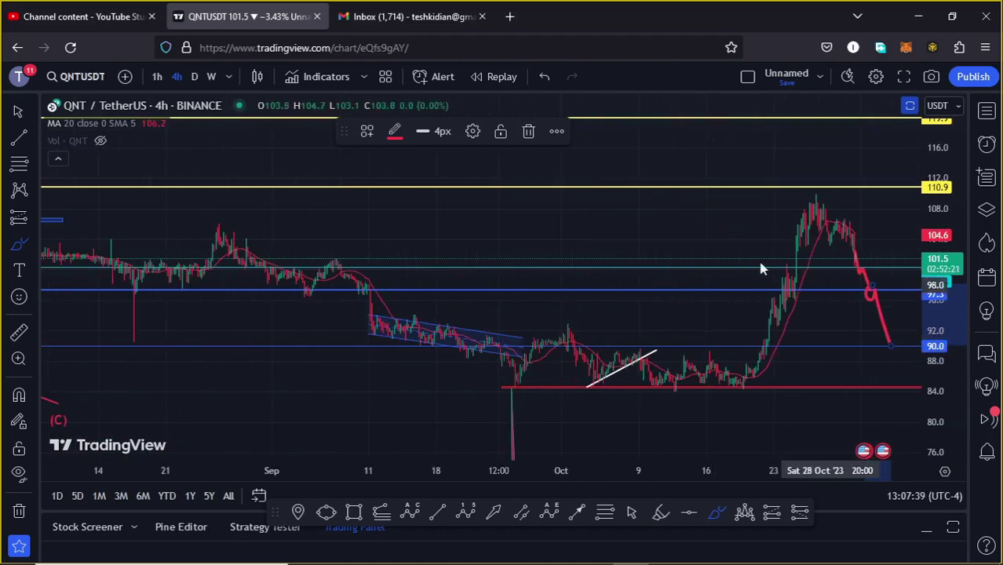
Delete the projection sketch and undo its remaining parts.
left_click(523, 136)
left_click(544, 78)
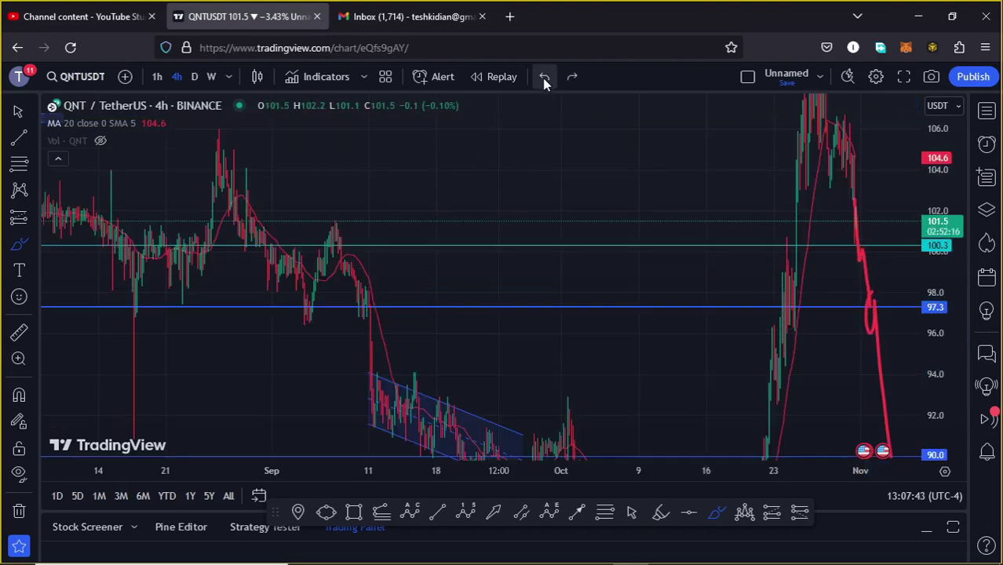
left_click(544, 78)
left_click(544, 78)
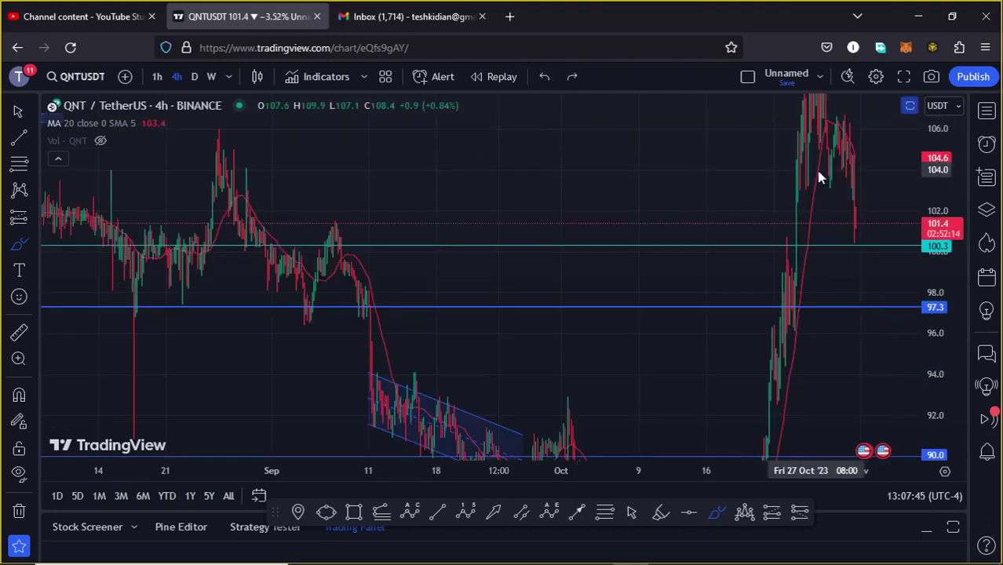
Switch to daily candles and compress the price scale to reveal the BEAR MARKET label.
left_click_drag(924, 198, 924, 295)
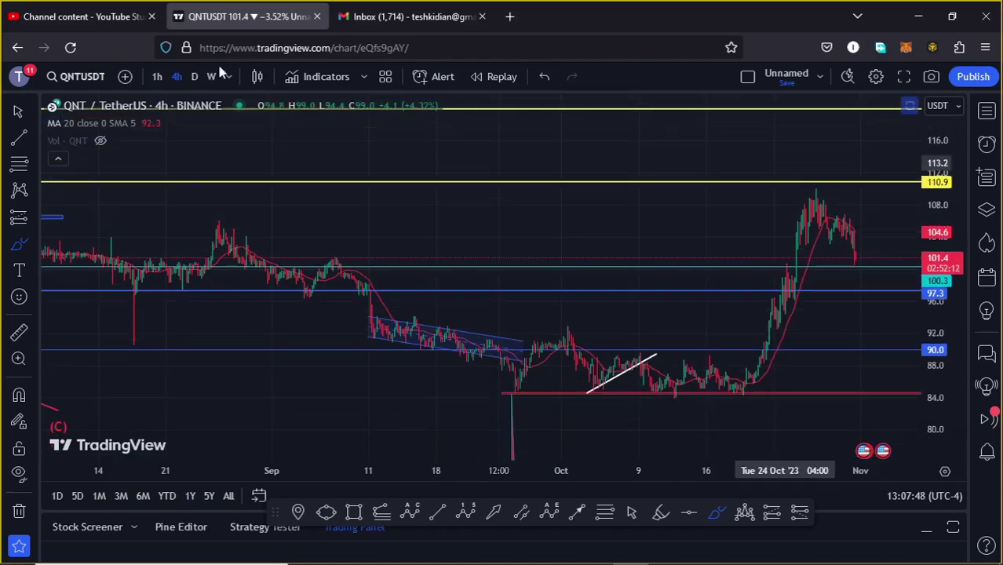
left_click(195, 77)
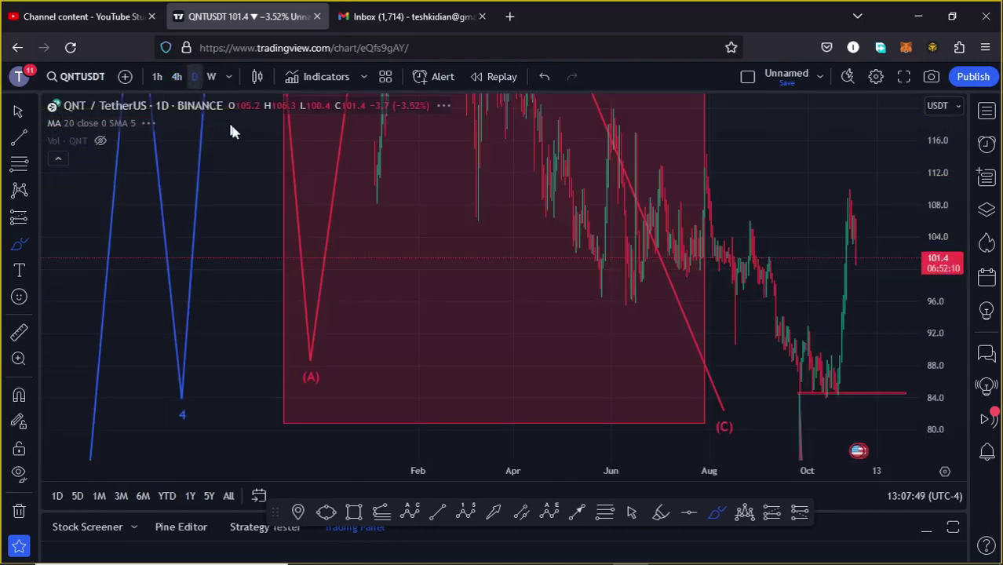
left_click_drag(938, 161, 946, 322)
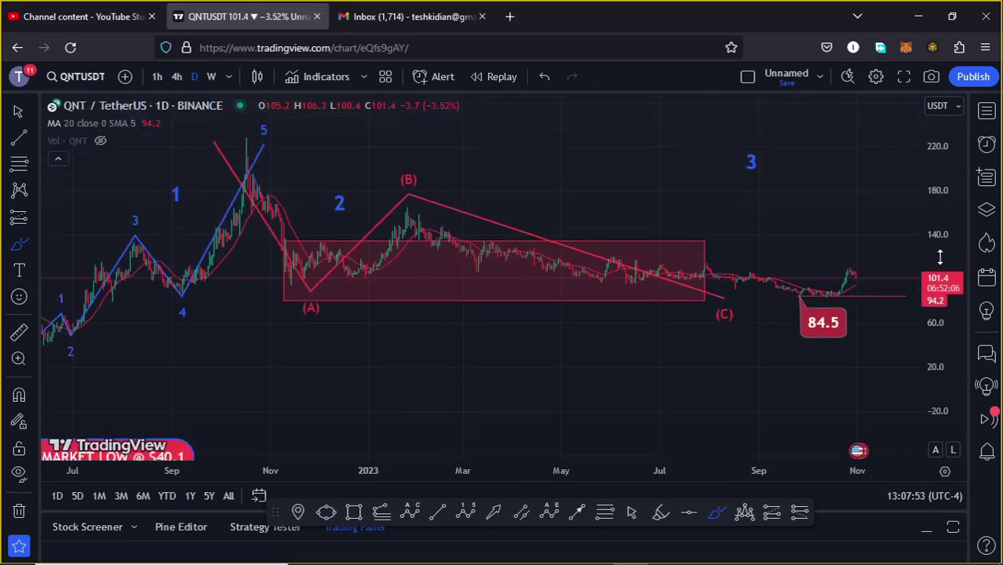
scroll(197, 290, "down", 2)
scroll(480, 294, "down", 4)
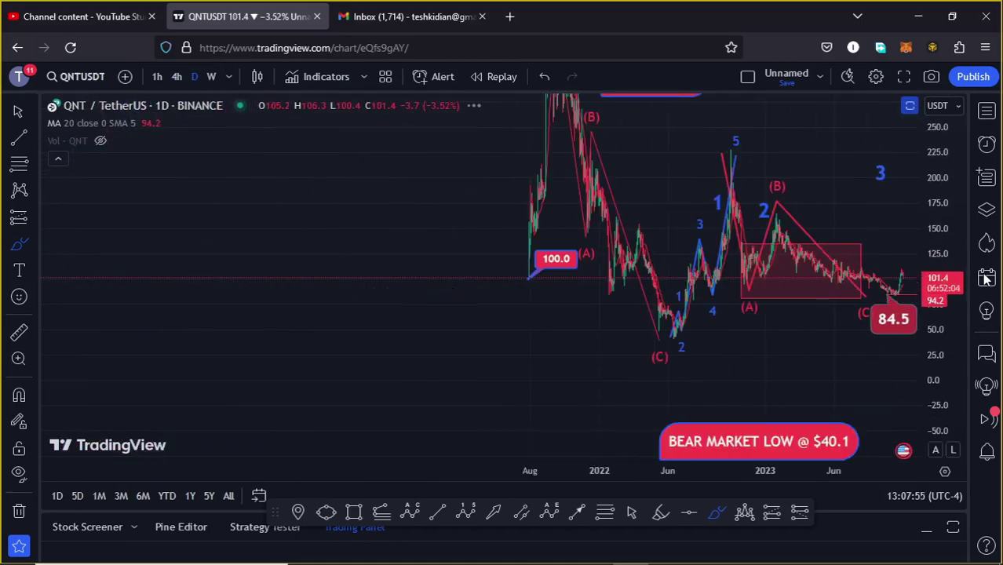
left_click_drag(934, 212, 936, 253)
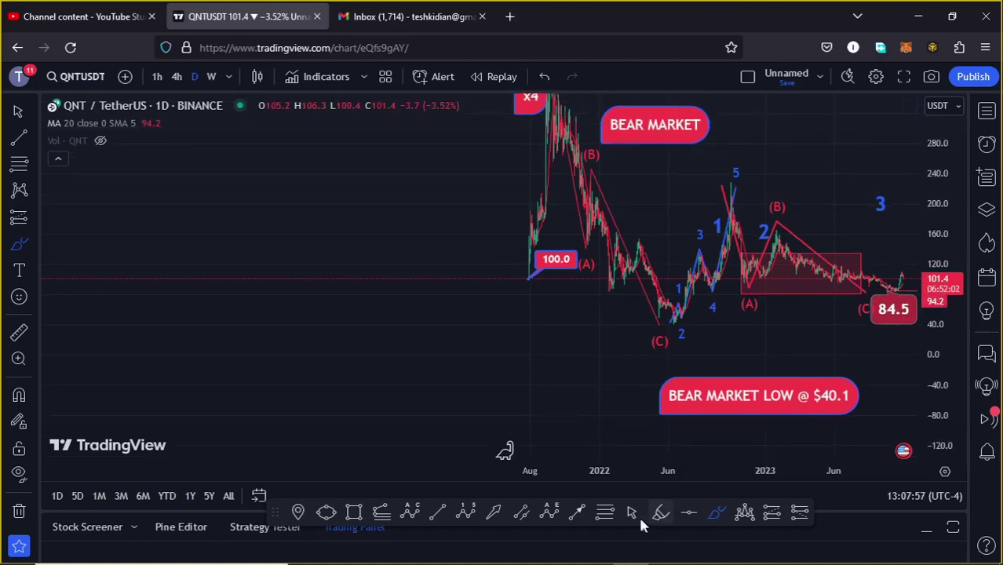
Pan across history from the 429.7 all-time peak to the BEAR MARKET LOW @ $40.1 label.
left_click_drag(624, 225, 276, 327)
scroll(538, 332, "up", 3)
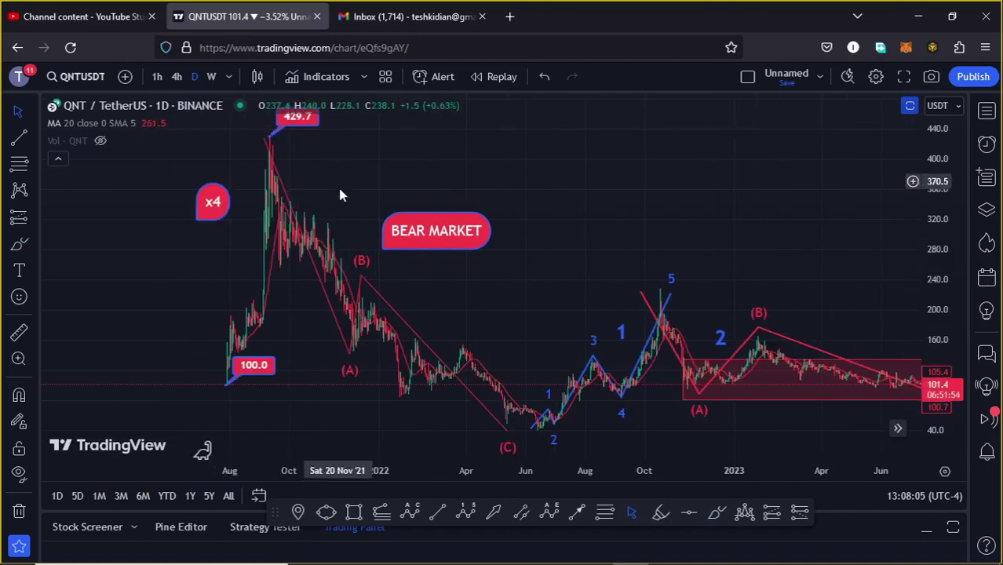
left_click_drag(340, 196, 412, 233)
scroll(314, 276, "up", 2)
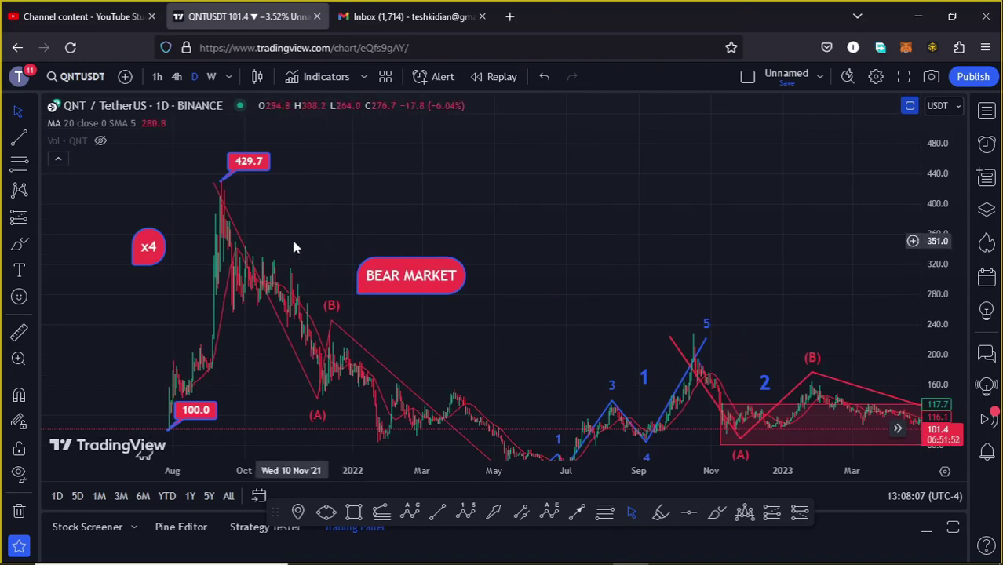
left_click_drag(293, 247, 360, 252)
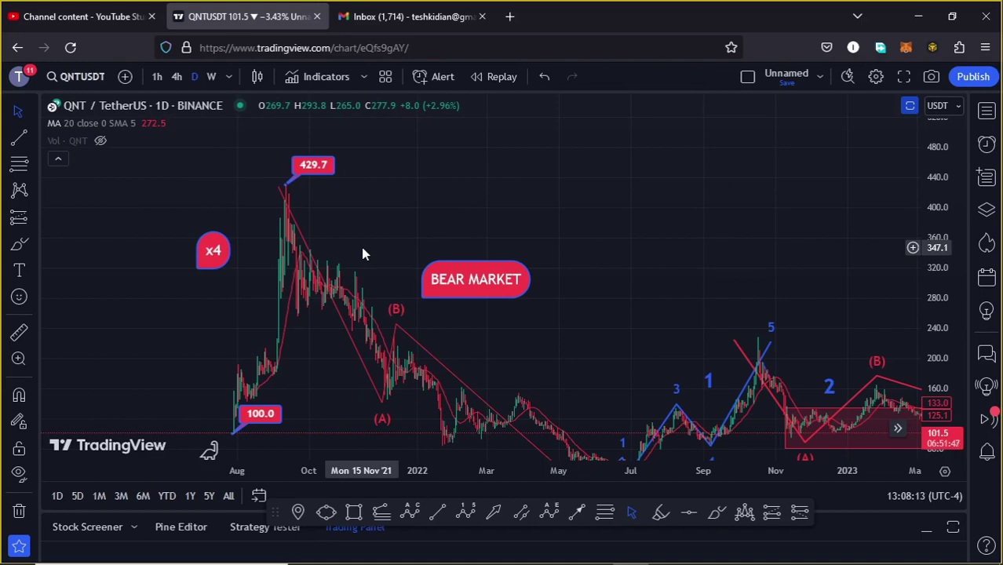
left_click_drag(641, 368, 638, 305)
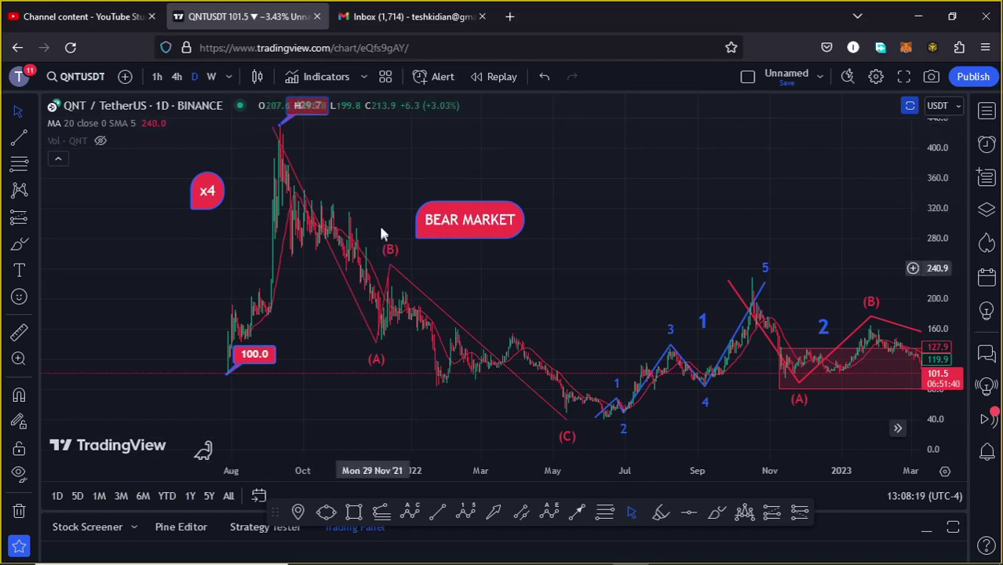
left_click_drag(592, 322, 529, 240)
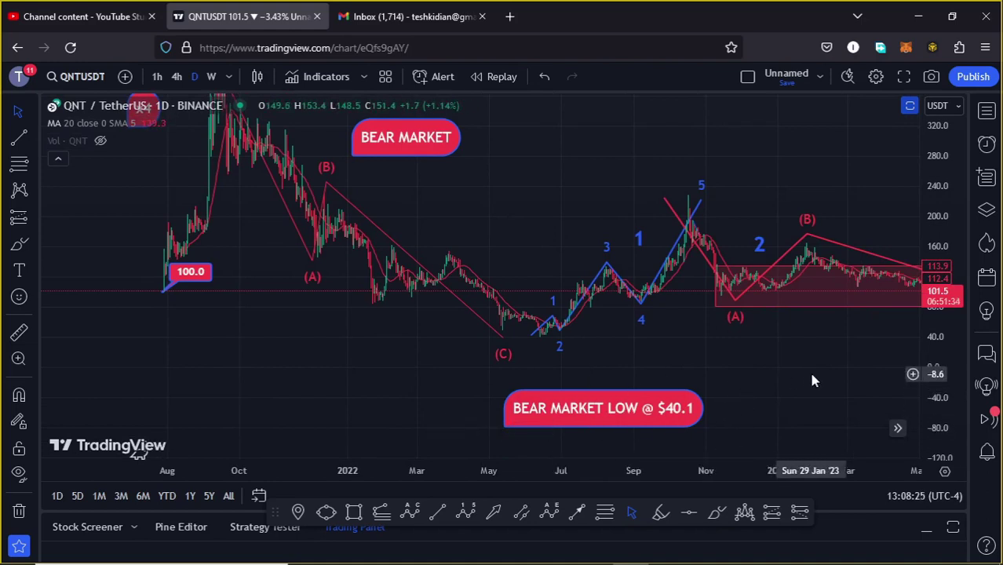
left_click_drag(813, 381, 694, 347)
Stretch the price scale and center the wave 1–5 and (A) structure, refitting the price axis.
left_click_drag(941, 313, 949, 322)
left_click_drag(948, 322, 949, 275)
scroll(492, 345, "up", 5)
left_click_drag(474, 362, 536, 395)
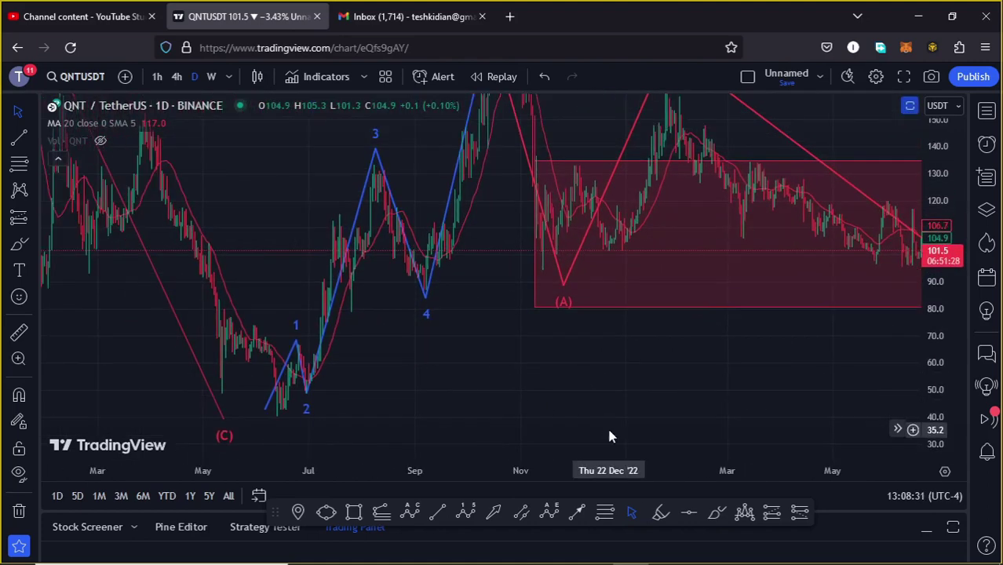
left_click_drag(507, 341, 509, 362)
double_click(945, 228)
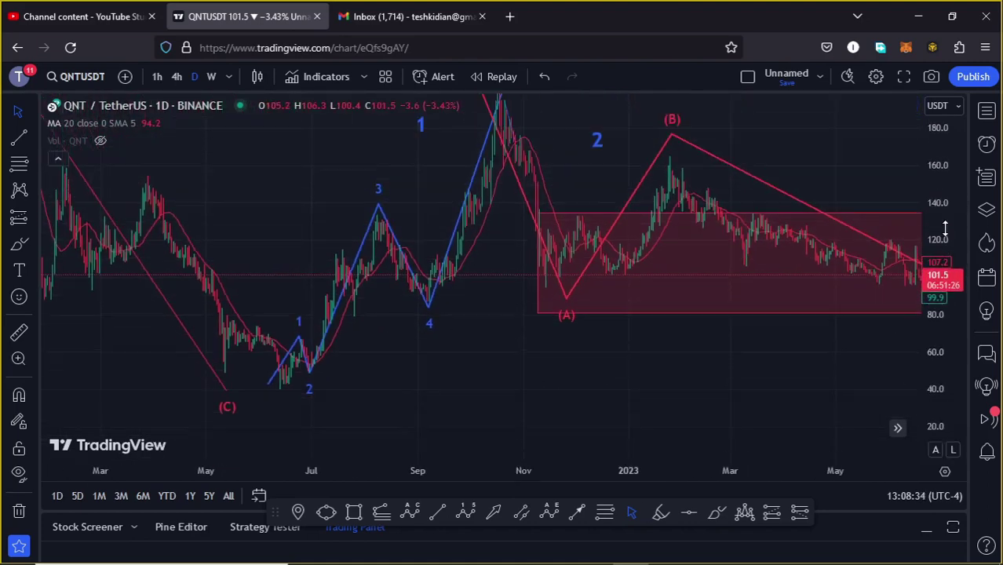
left_click_drag(549, 118, 559, 187)
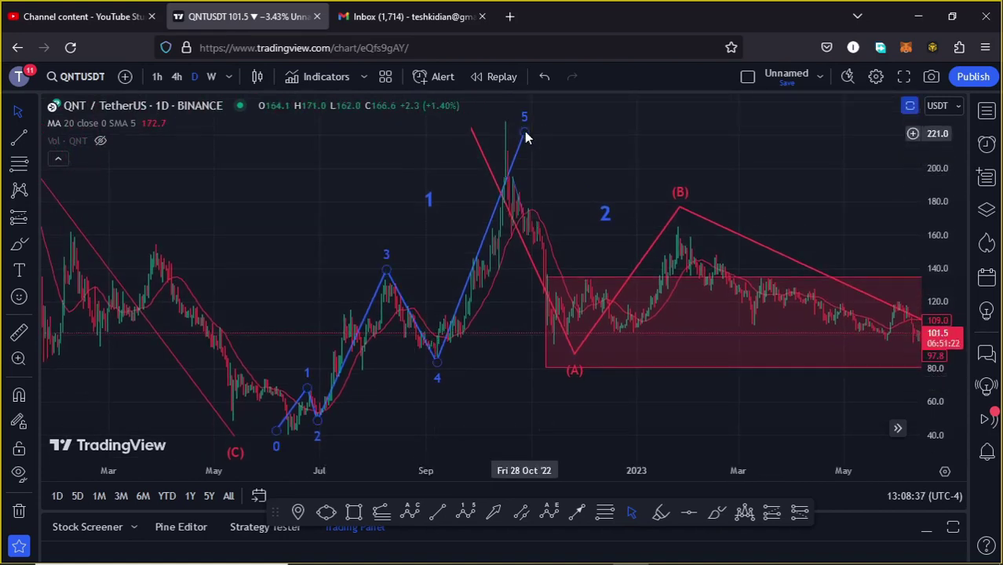
left_click_drag(586, 142, 580, 166)
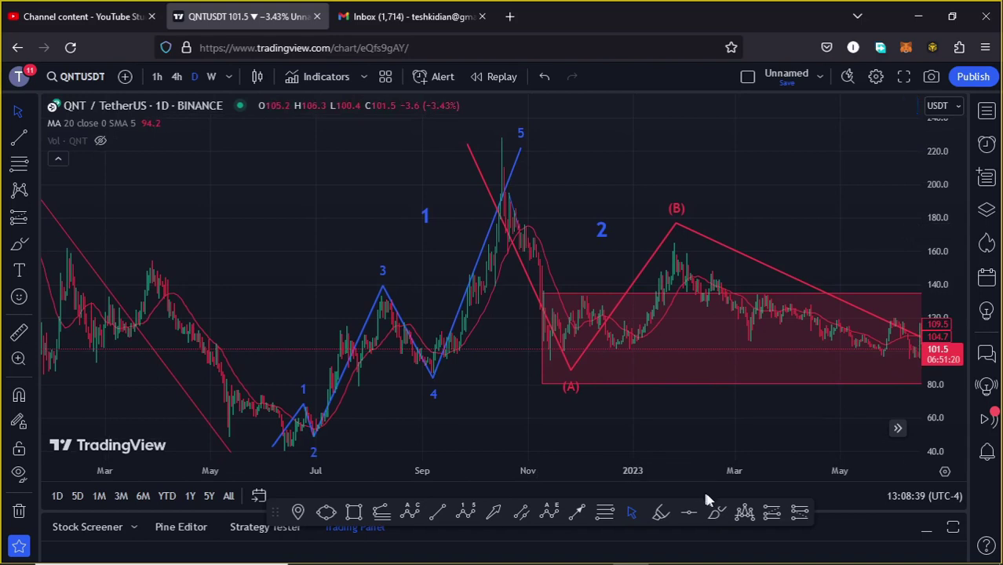
left_click(717, 514)
mouse_move(428, 186)
left_mouse_down()
mouse_move(401, 198)
mouse_move(396, 253)
mouse_move(433, 186)
left_mouse_up()
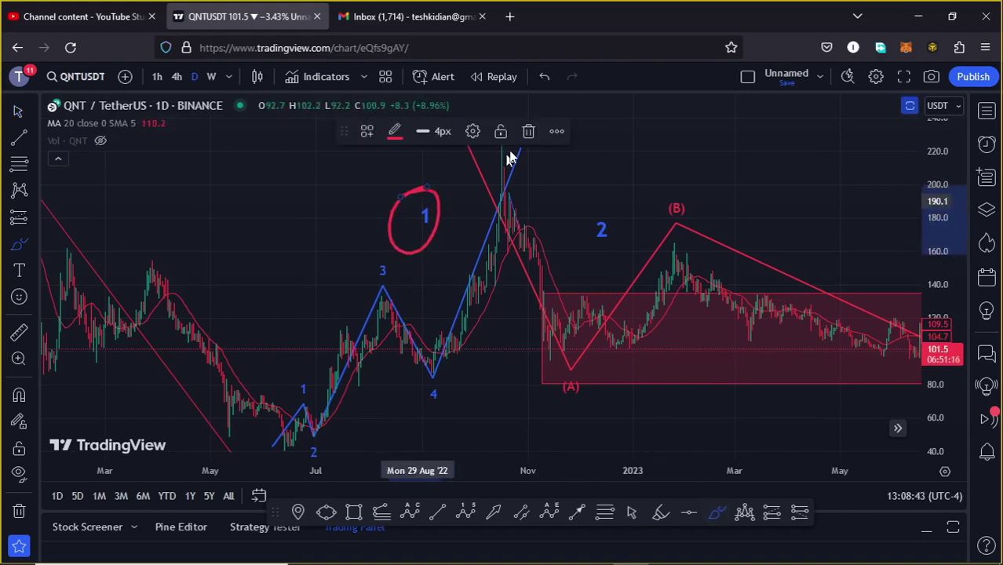
left_click(529, 133)
mouse_move(609, 196)
left_mouse_down()
mouse_move(577, 215)
mouse_move(587, 268)
mouse_move(612, 192)
left_mouse_up()
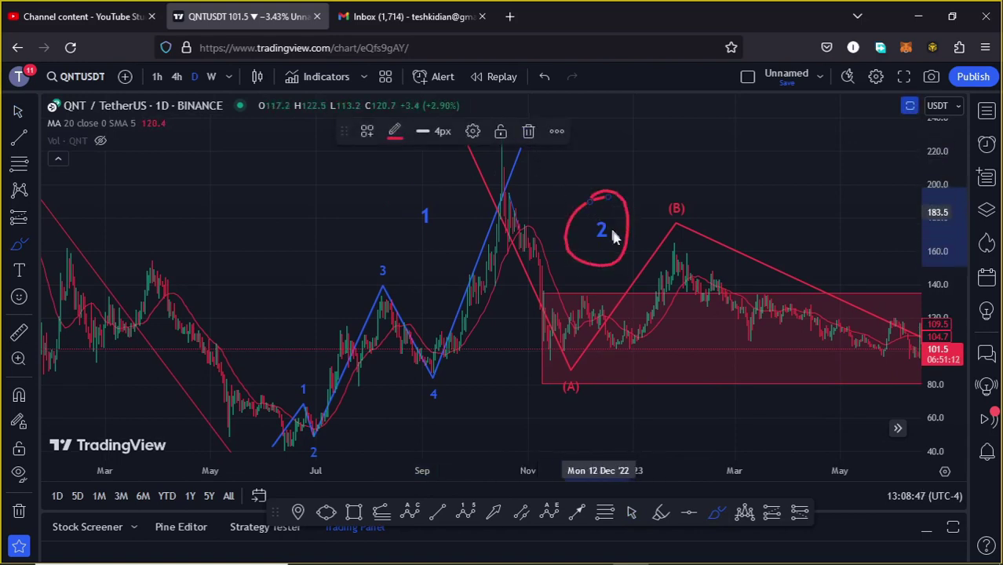
mouse_move(547, 382)
left_mouse_down()
mouse_move(595, 298)
mouse_move(667, 376)
mouse_move(740, 282)
mouse_move(811, 382)
left_mouse_up()
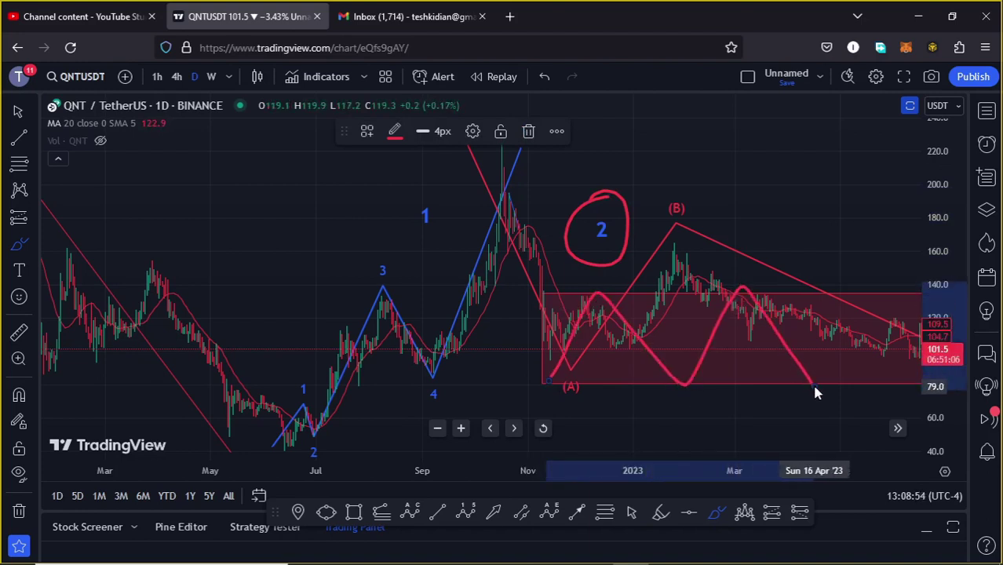
left_click(528, 131)
left_click(544, 77)
left_click(545, 77)
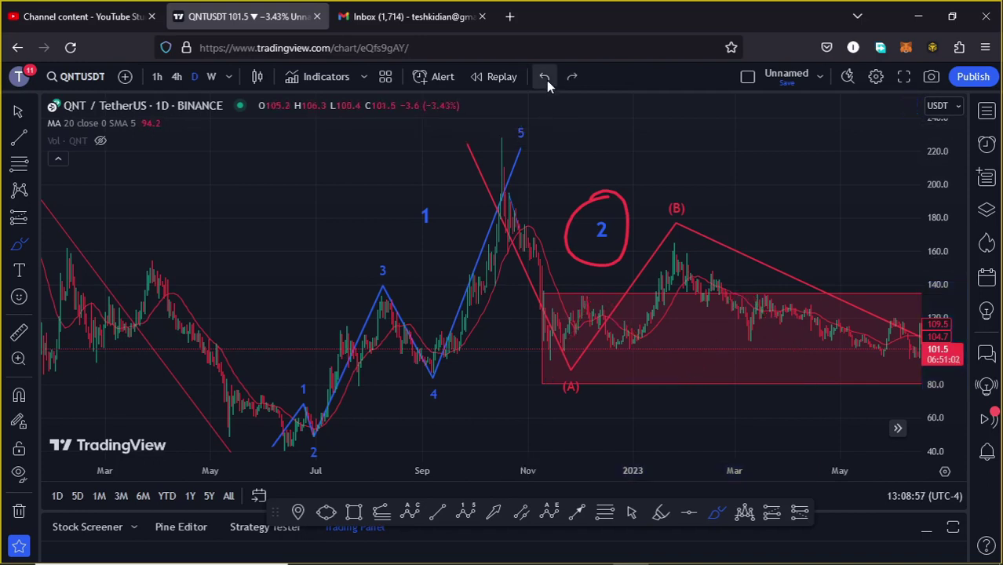
left_click(545, 77)
mouse_move(471, 157)
left_mouse_down()
mouse_move(611, 378)
mouse_move(676, 228)
mouse_move(742, 302)
left_mouse_up()
left_click_drag(820, 376, 828, 381)
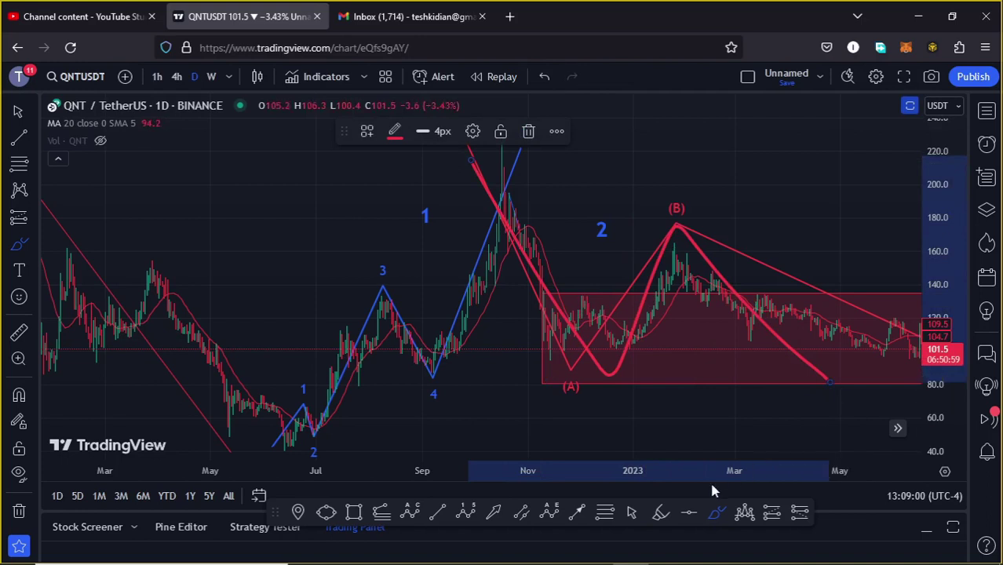
left_click(545, 77)
Bring the latest candles into view and ring the blue wave 3 label with a red brush circle.
scroll(695, 471, "down", 2)
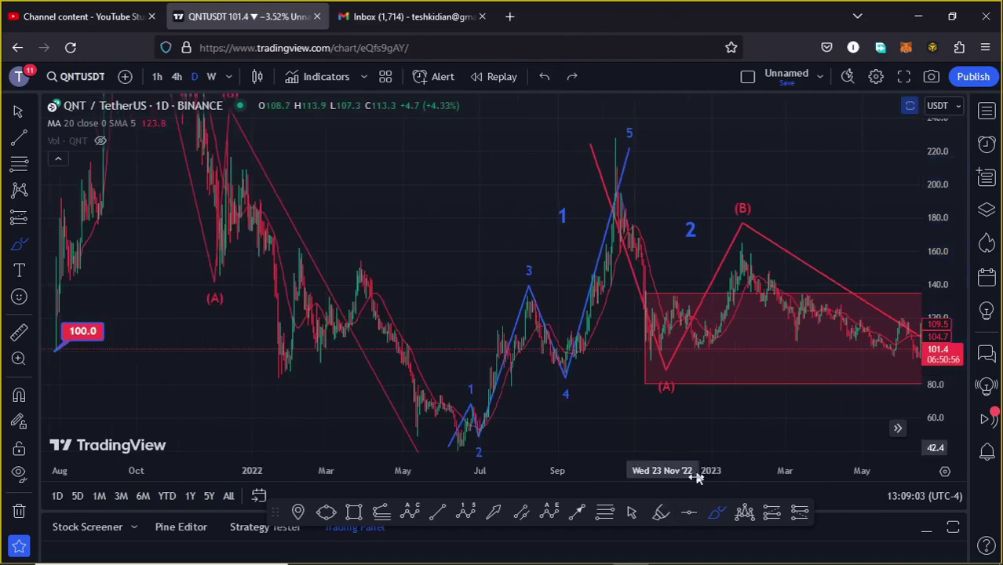
scroll(806, 412, "right", 5)
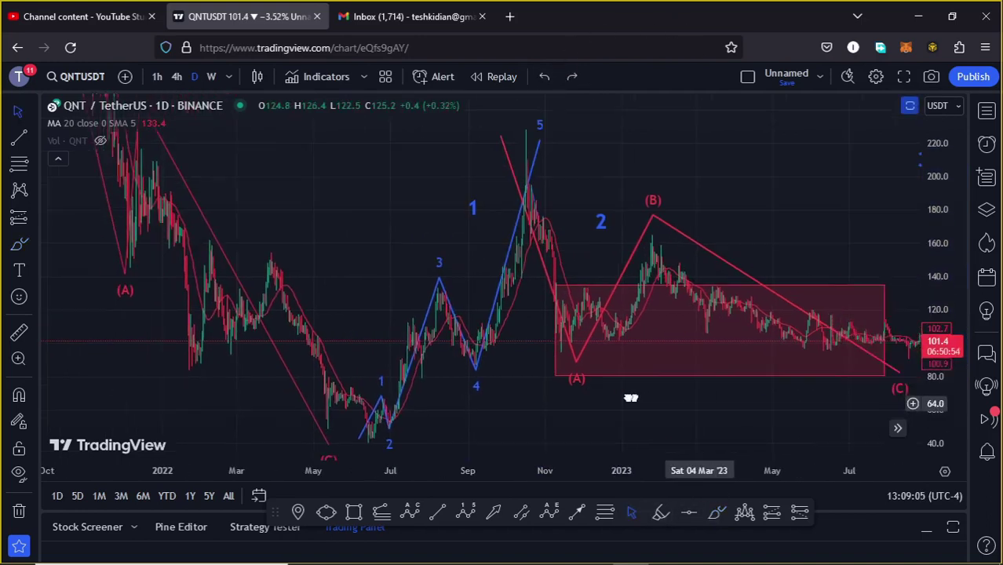
scroll(948, 239, "down", 3)
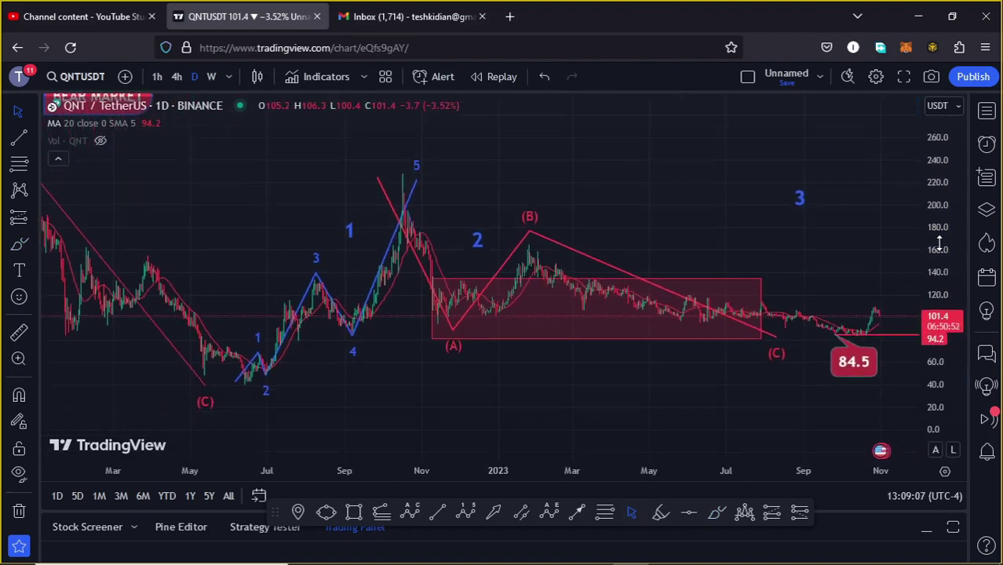
scroll(681, 240, "down", 3)
left_click_drag(757, 238, 626, 263)
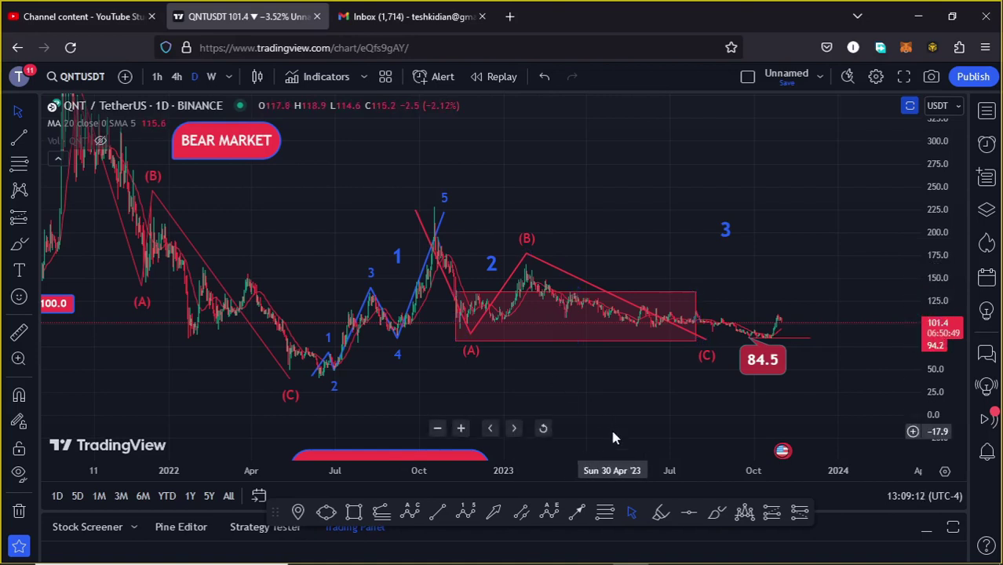
left_click(716, 512)
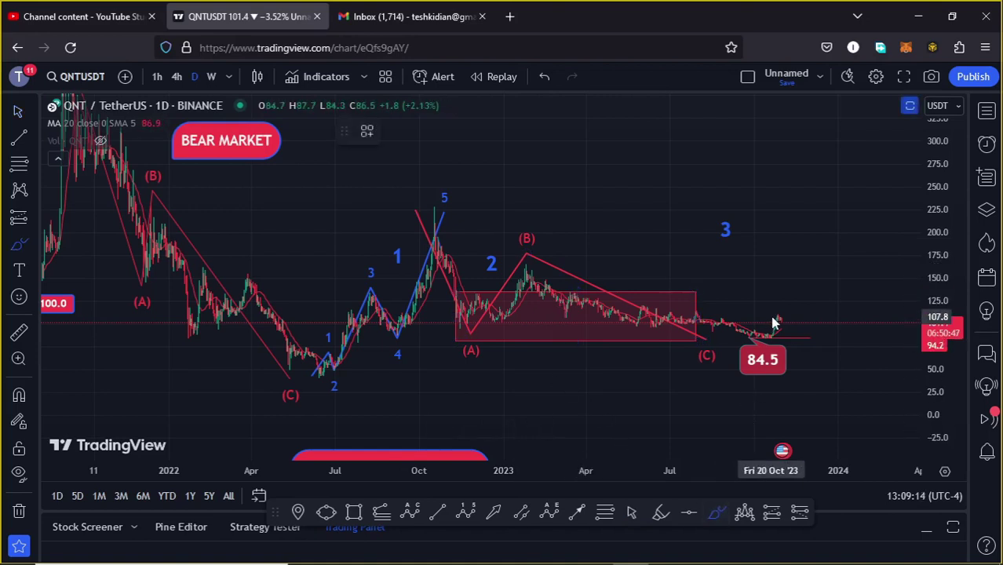
mouse_move(741, 197)
left_mouse_down()
mouse_move(695, 216)
mouse_move(704, 255)
mouse_move(759, 219)
mouse_move(733, 200)
left_mouse_up()
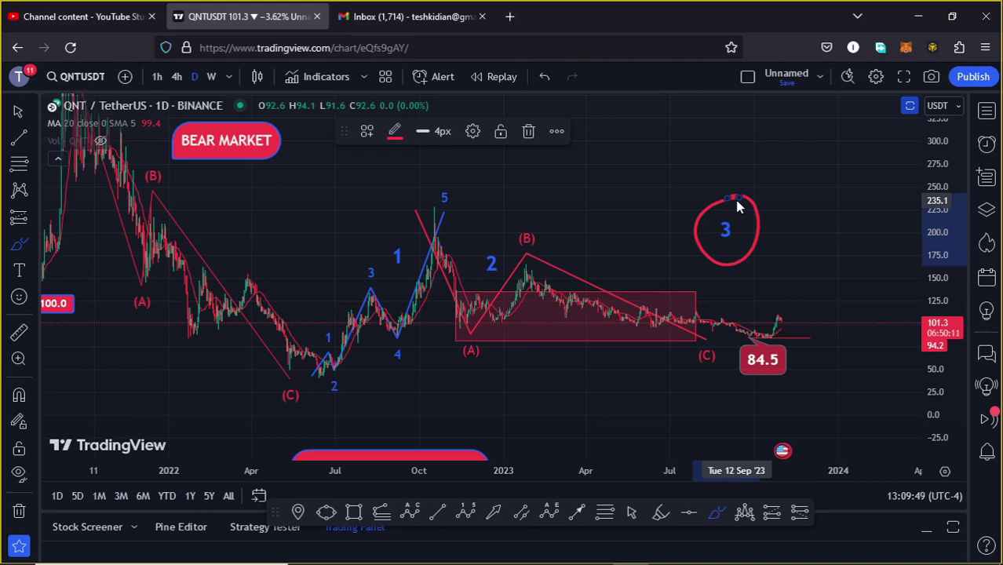
Delete the red circle around wave 3 and pick the Trend-Based Fib Extension tool.
left_click(529, 131)
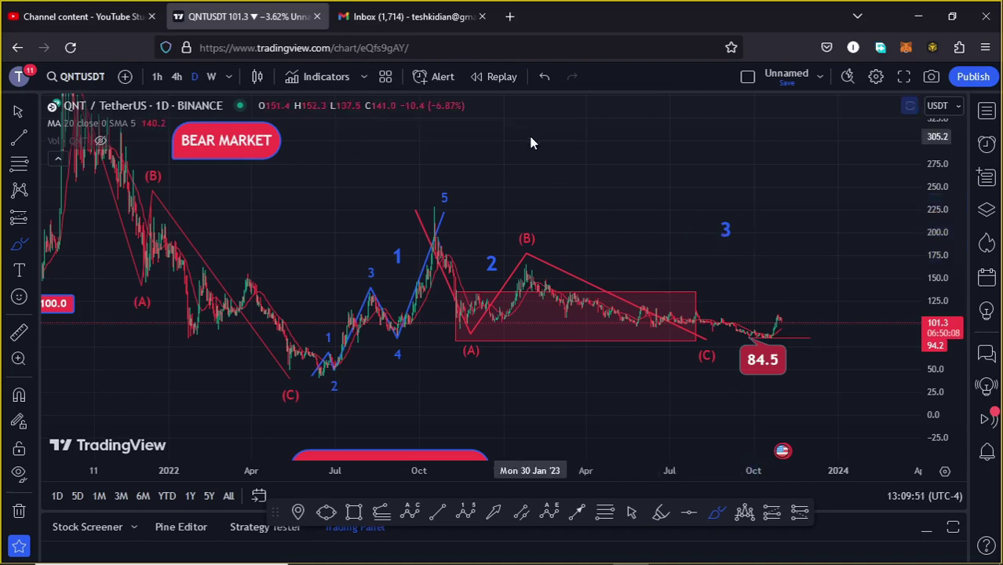
left_click(381, 514)
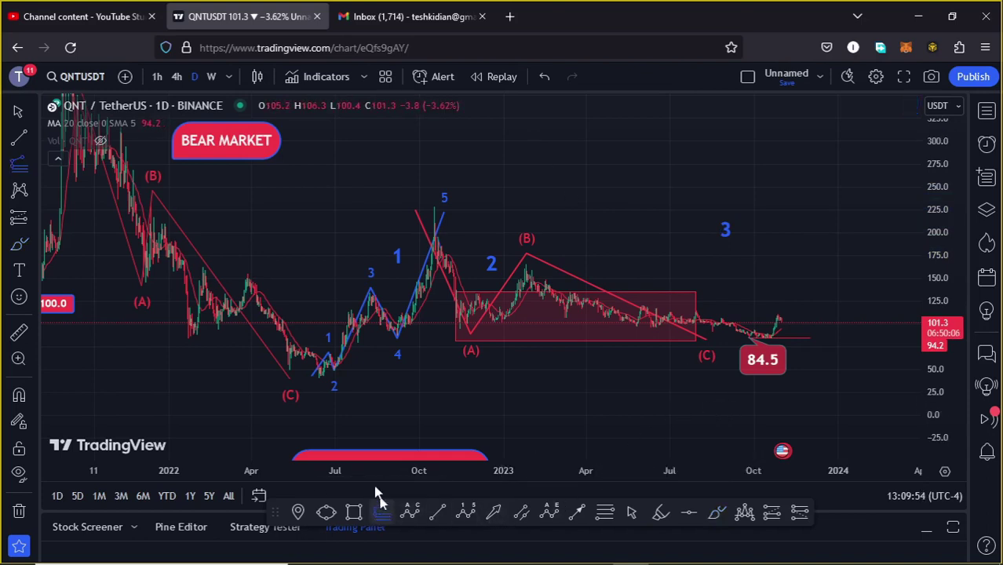
Anchor the Fib extension at the June 2022 low, wave 5 peak and 82.8 low, showing levels to 1.618 (387.9).
left_click(317, 378)
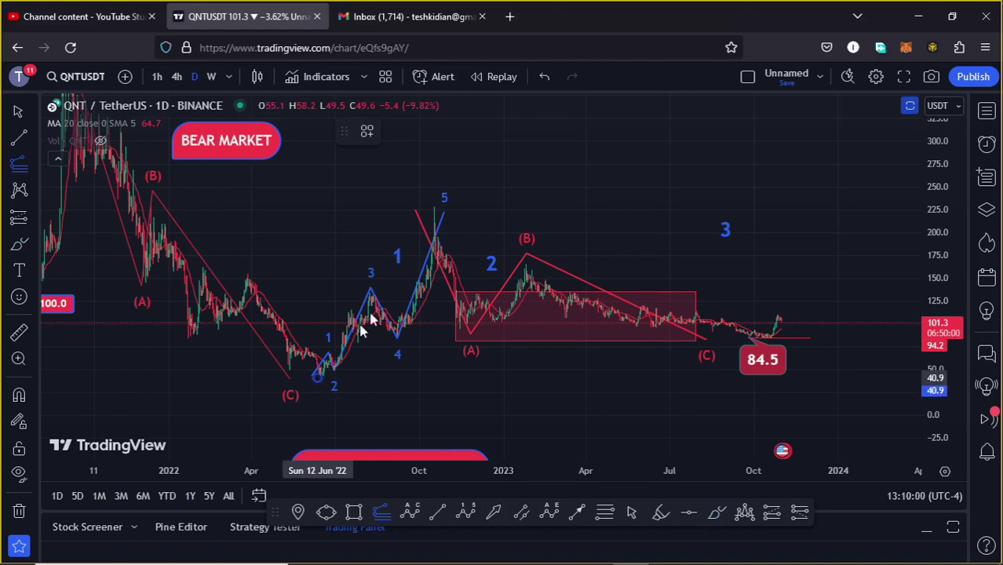
left_click(434, 208)
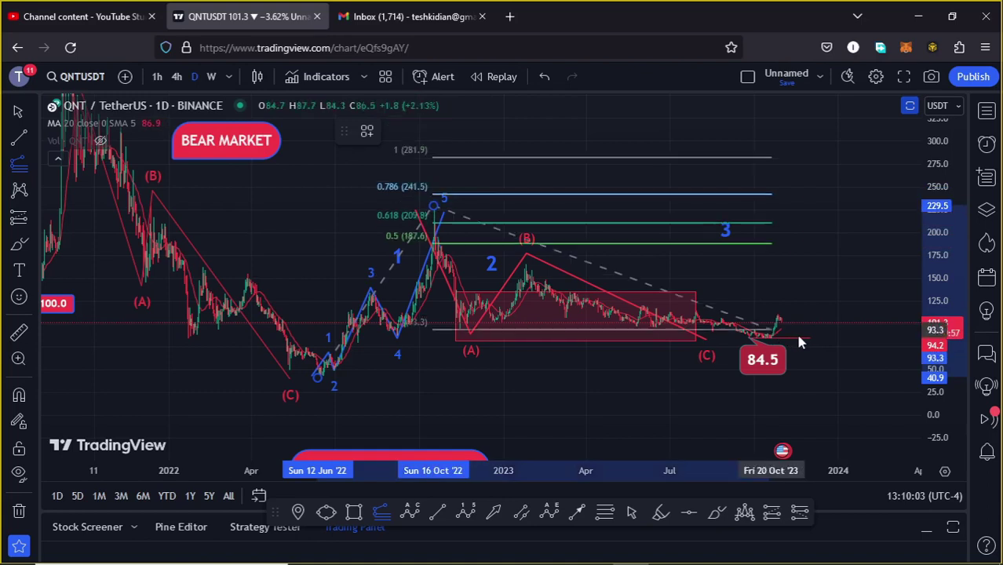
left_click(855, 340)
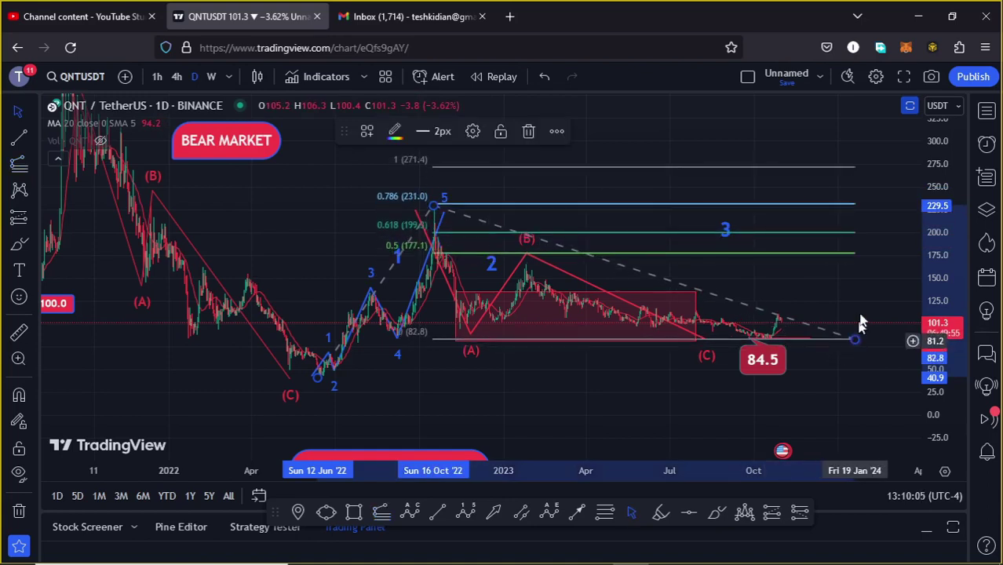
left_click_drag(871, 272, 844, 377)
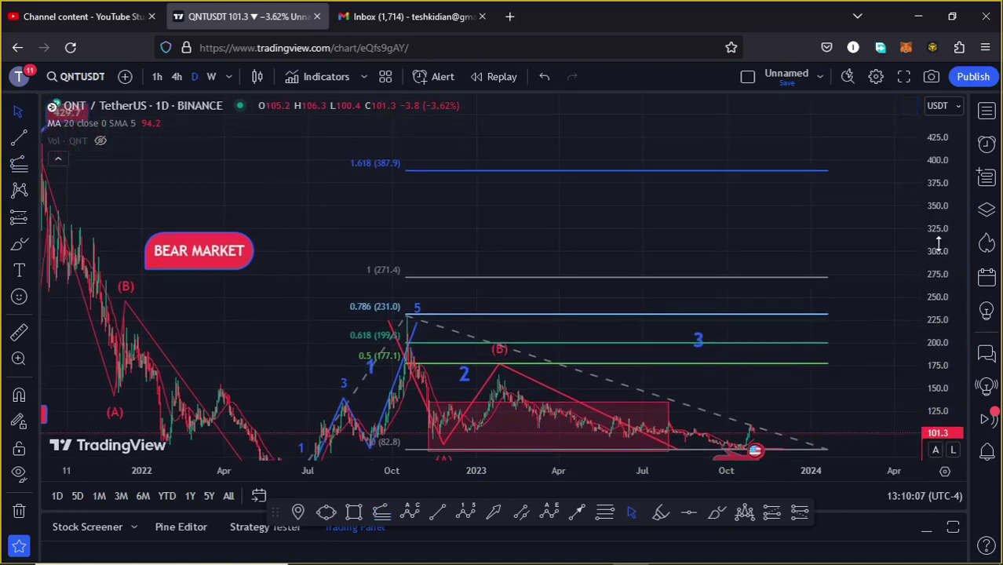
scroll(859, 239, "down", 2)
left_click_drag(855, 236, 776, 249)
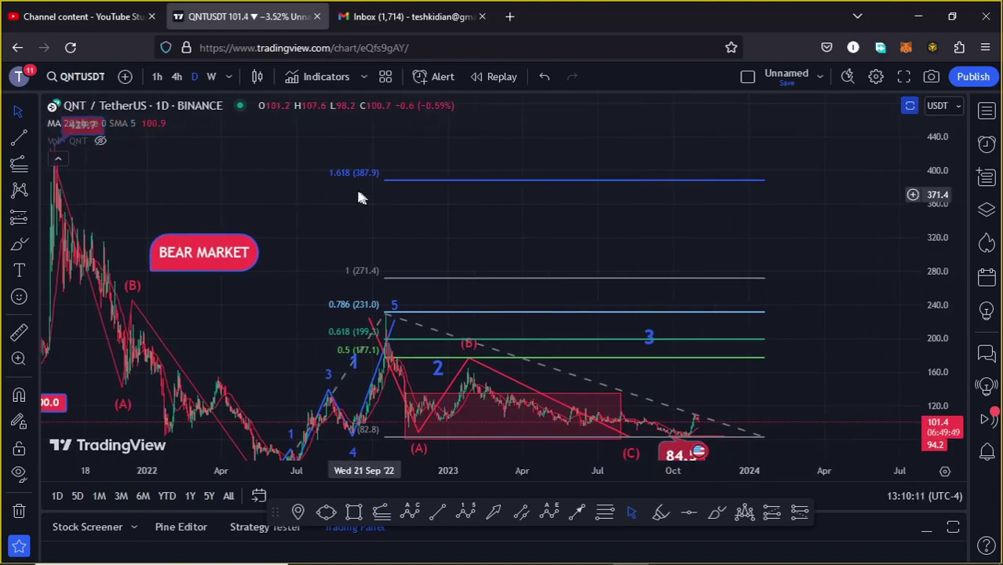